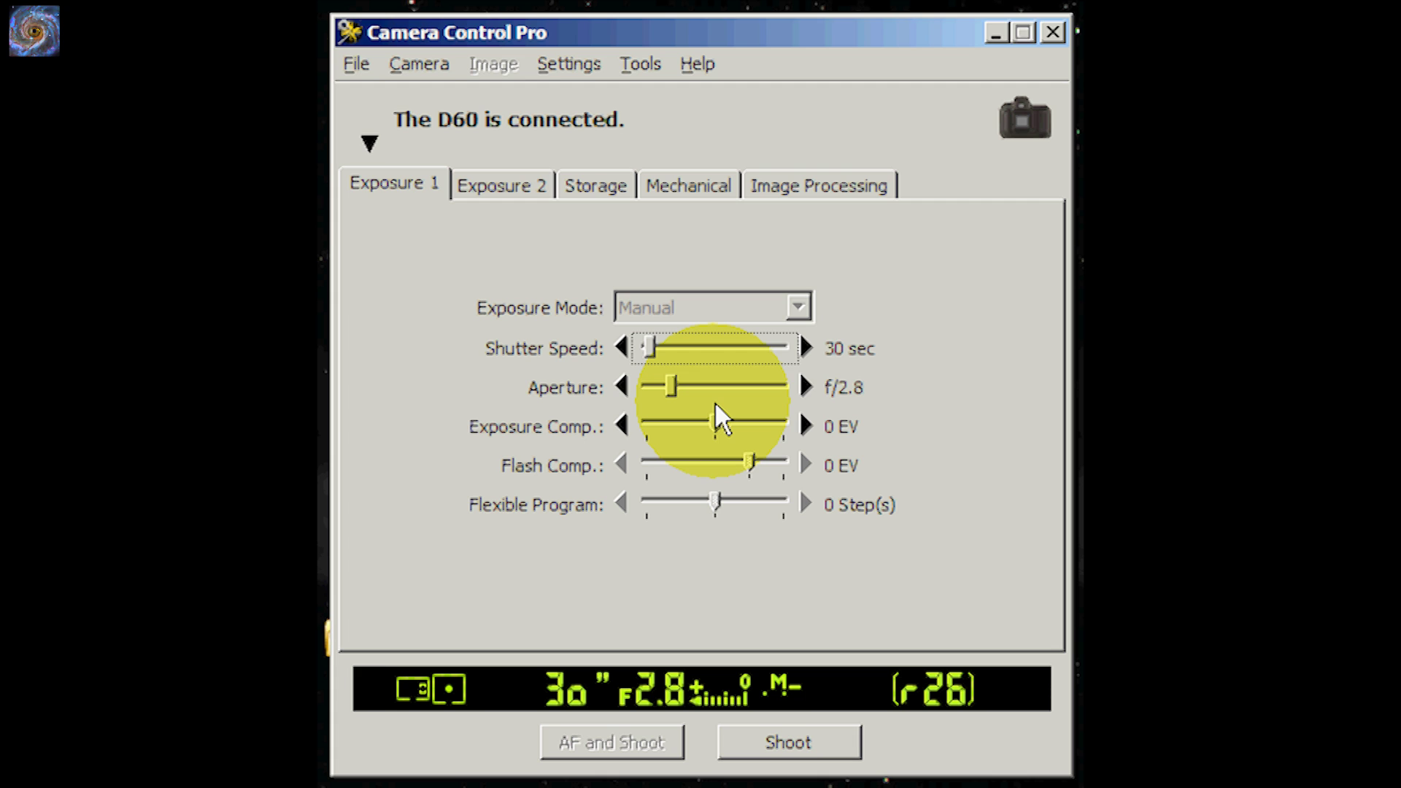
# - Start a Time Lapse Photography run that keeps shooting until cancelled, with a 55-second delay
pyautogui.click(420, 65)
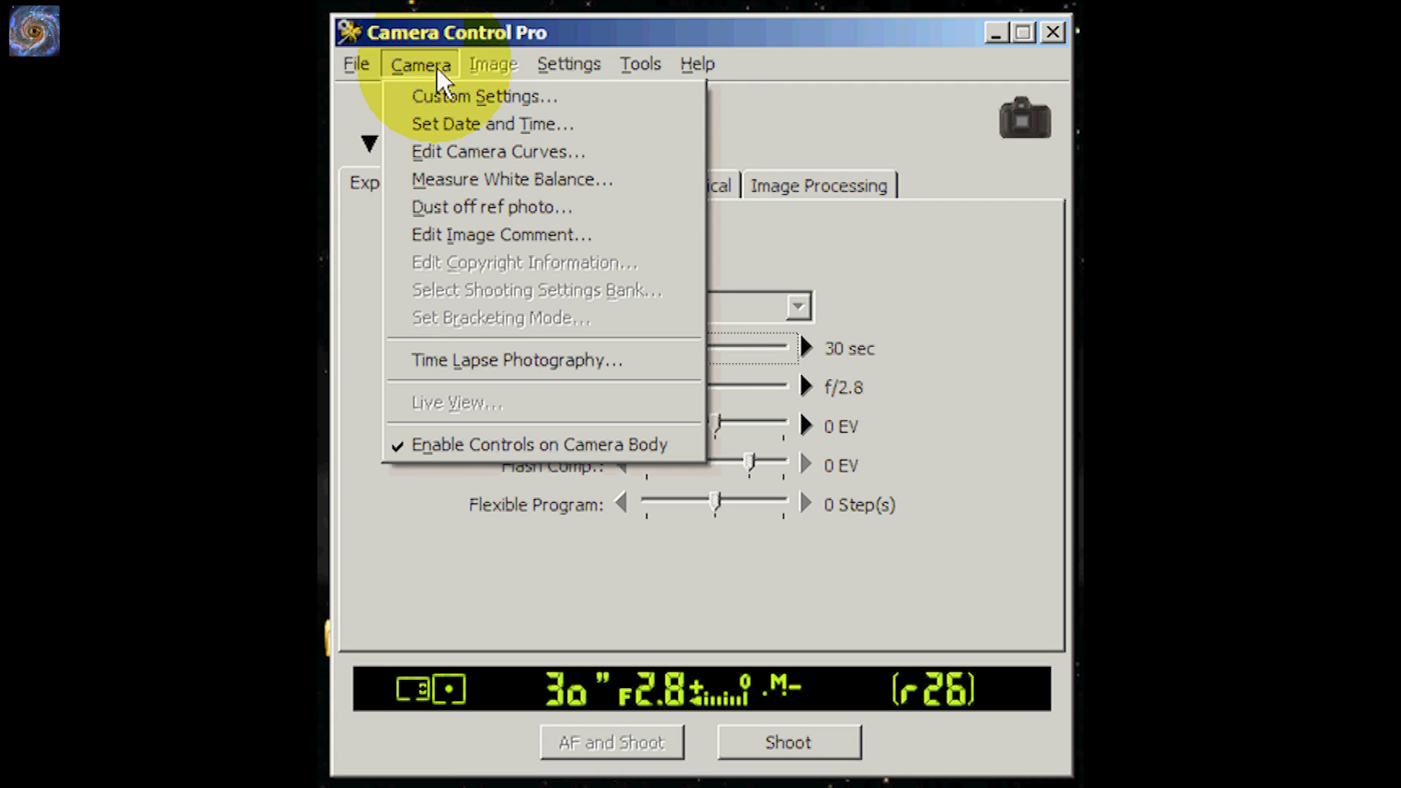
pyautogui.click(491, 361)
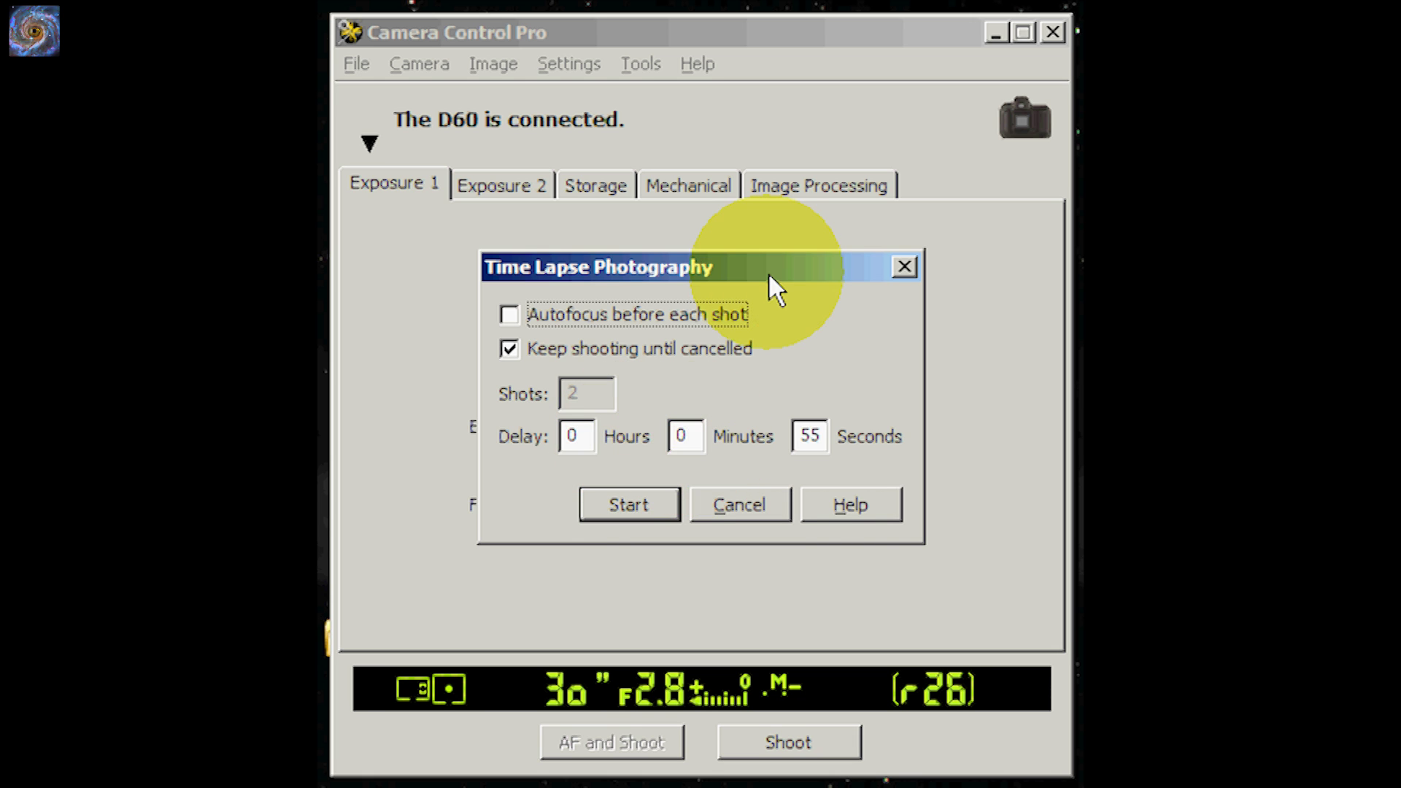
pyautogui.moveTo(768, 273); pyautogui.dragTo(776, 458)
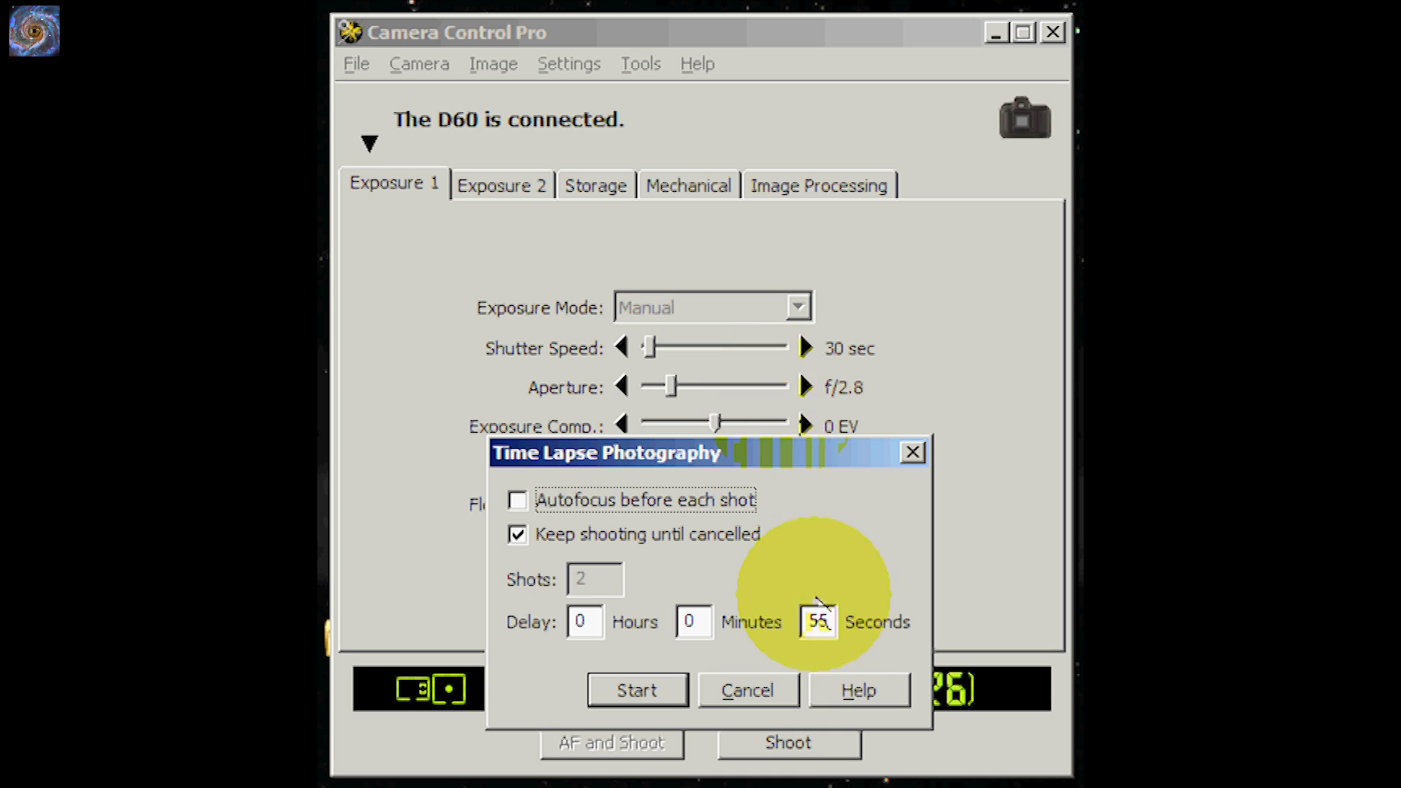
pyautogui.moveTo(839, 455); pyautogui.dragTo(814, 339)
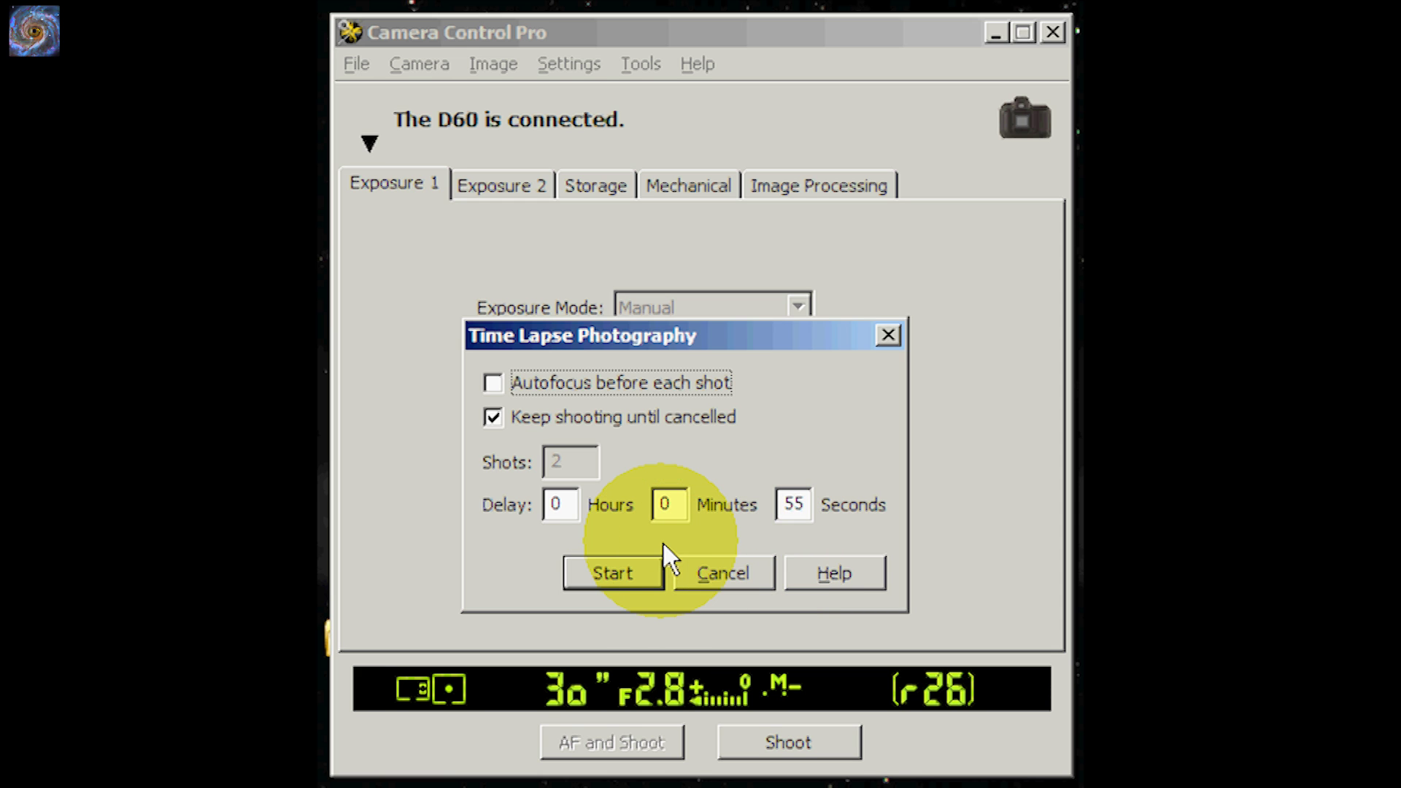
pyautogui.click(612, 571)
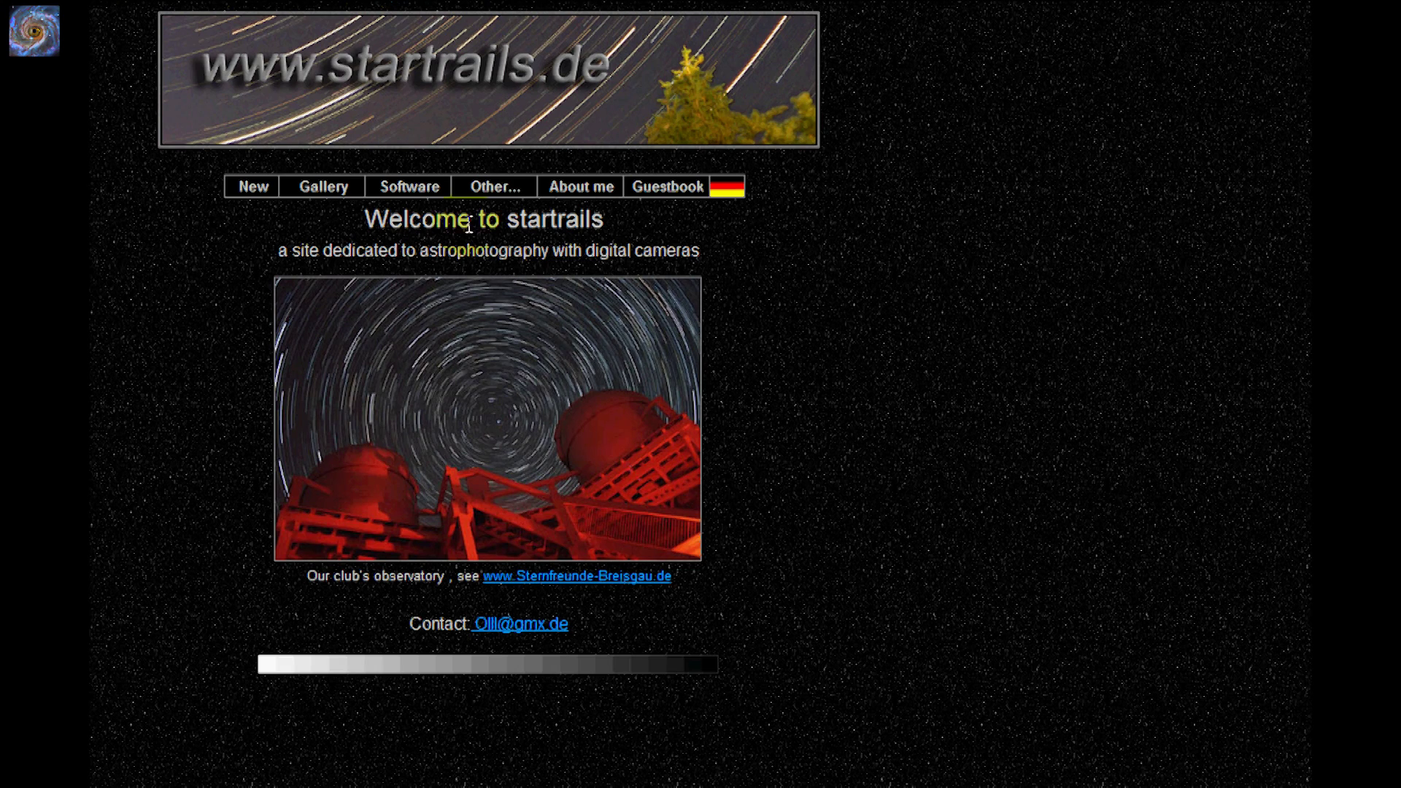
# - Go to the Software page on startrails.de about the Startrails application
pyautogui.click(405, 187)
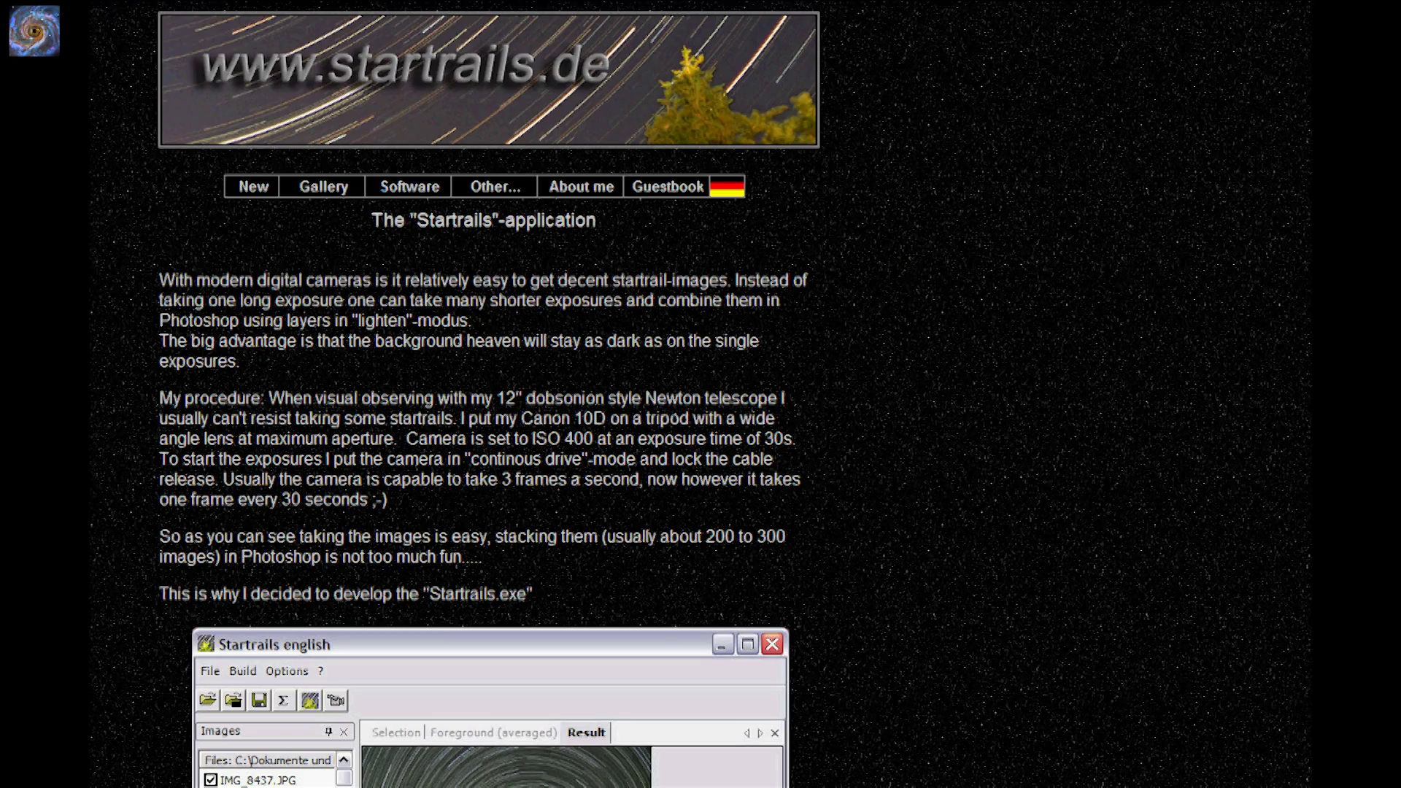
pyautogui.scroll(-1, 701, 393)
pyautogui.scroll(-9, 700, 393)
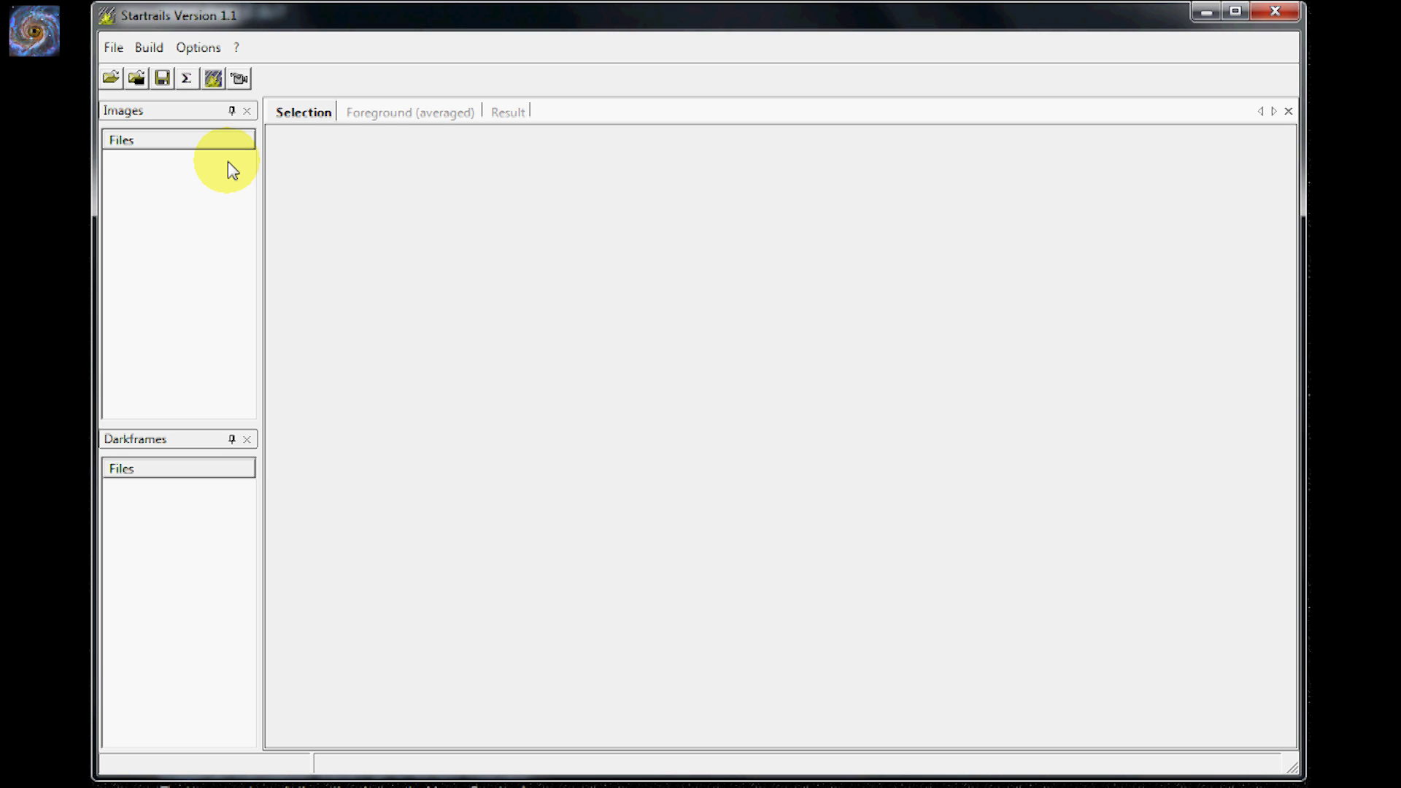
# - Load frames Img0556 through Img0703 into the image list and build the star-trail composite
pyautogui.click(111, 78)
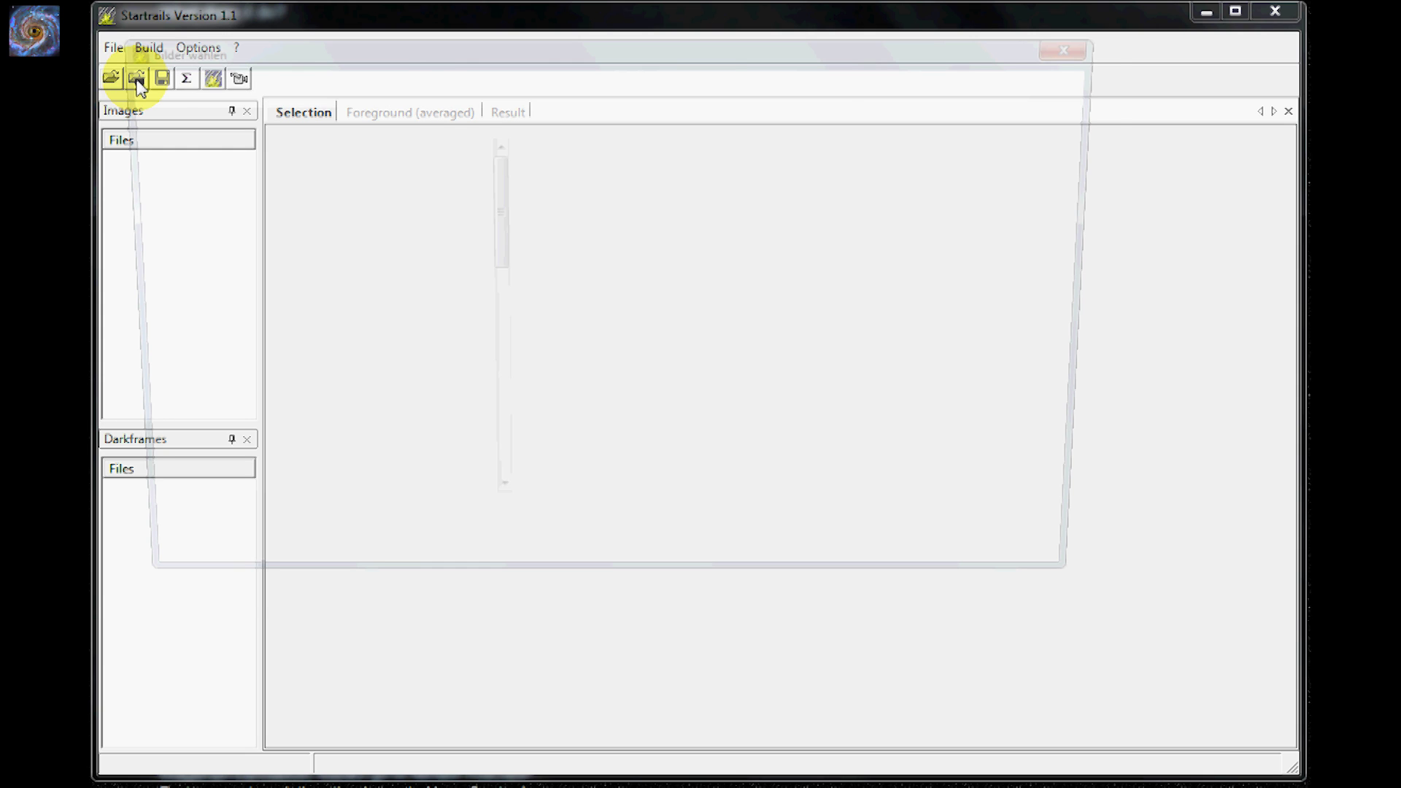
pyautogui.click(612, 224)
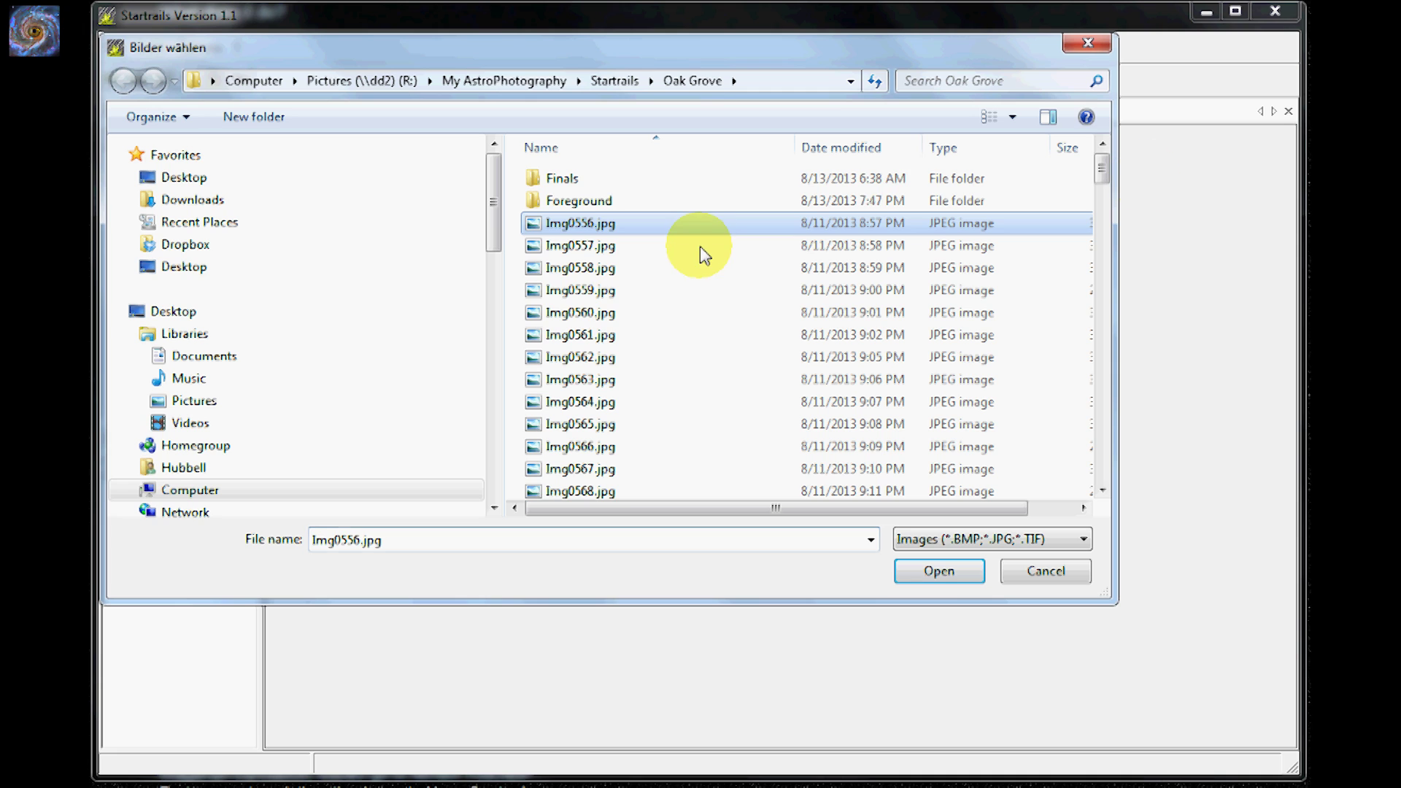
pyautogui.moveTo(1100, 169)
pyautogui.mouseDown()
pyautogui.moveTo(1089, 491)
pyautogui.moveTo(1101, 175)
pyautogui.mouseUp()
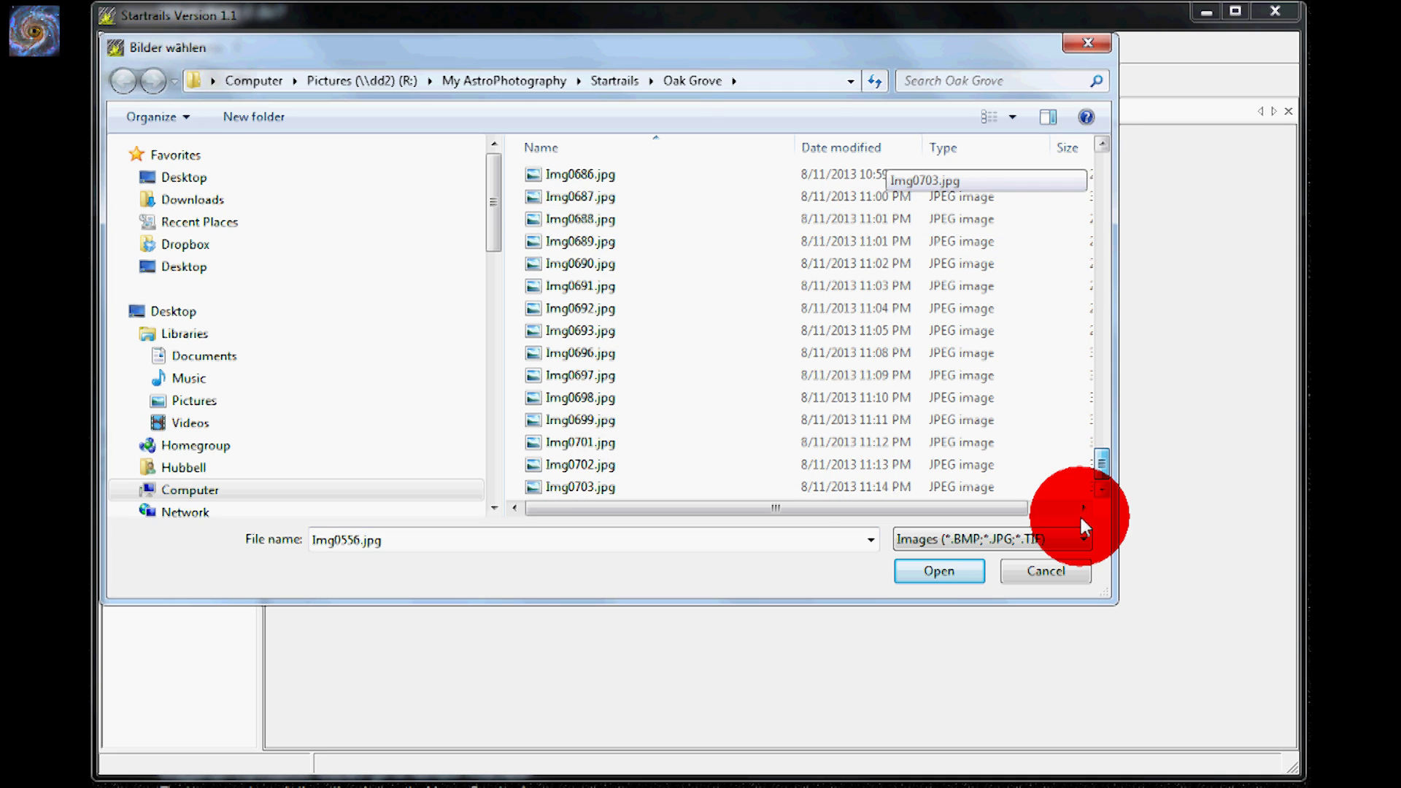
pyautogui.keyDown('shift'); pyautogui.click(563, 498); pyautogui.keyUp('shift')
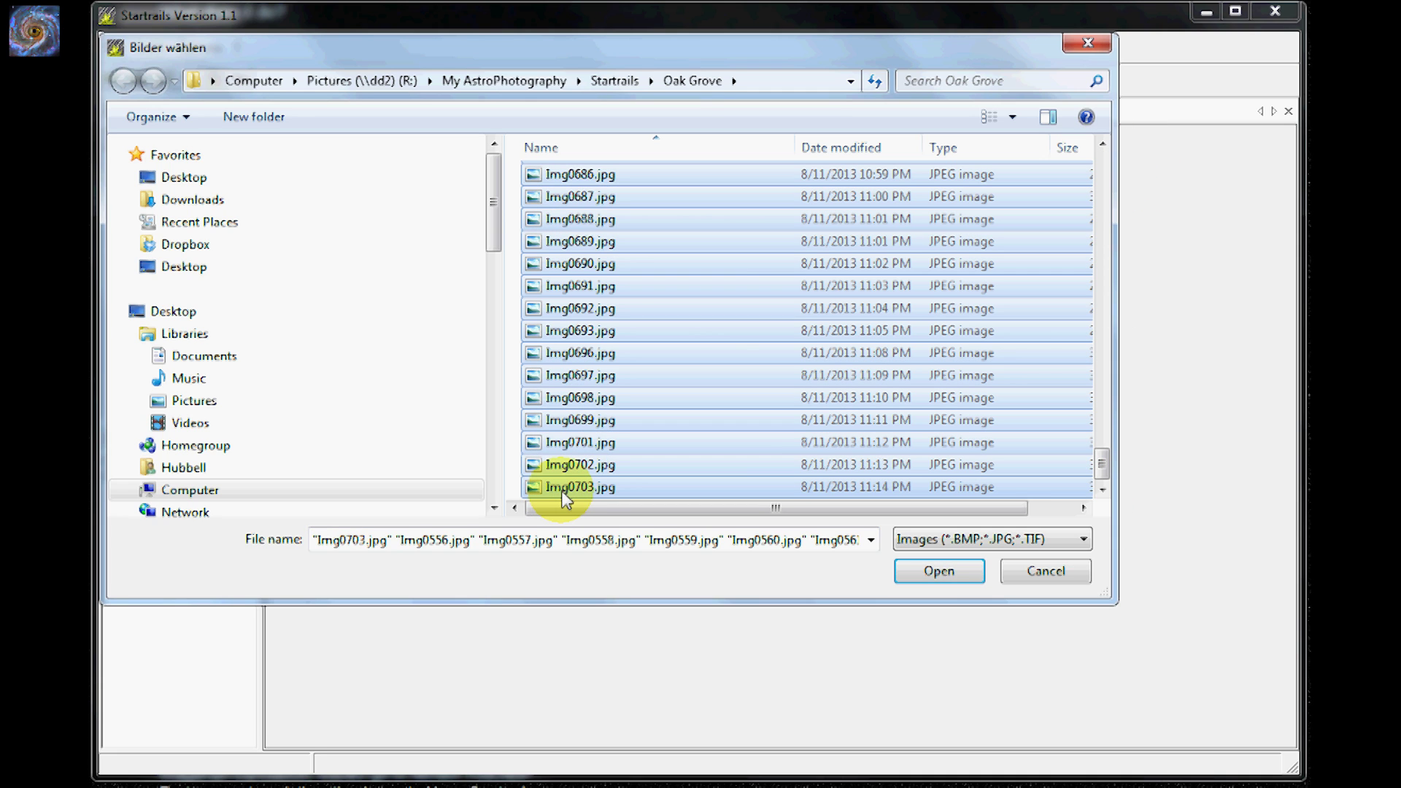
pyautogui.click(931, 578)
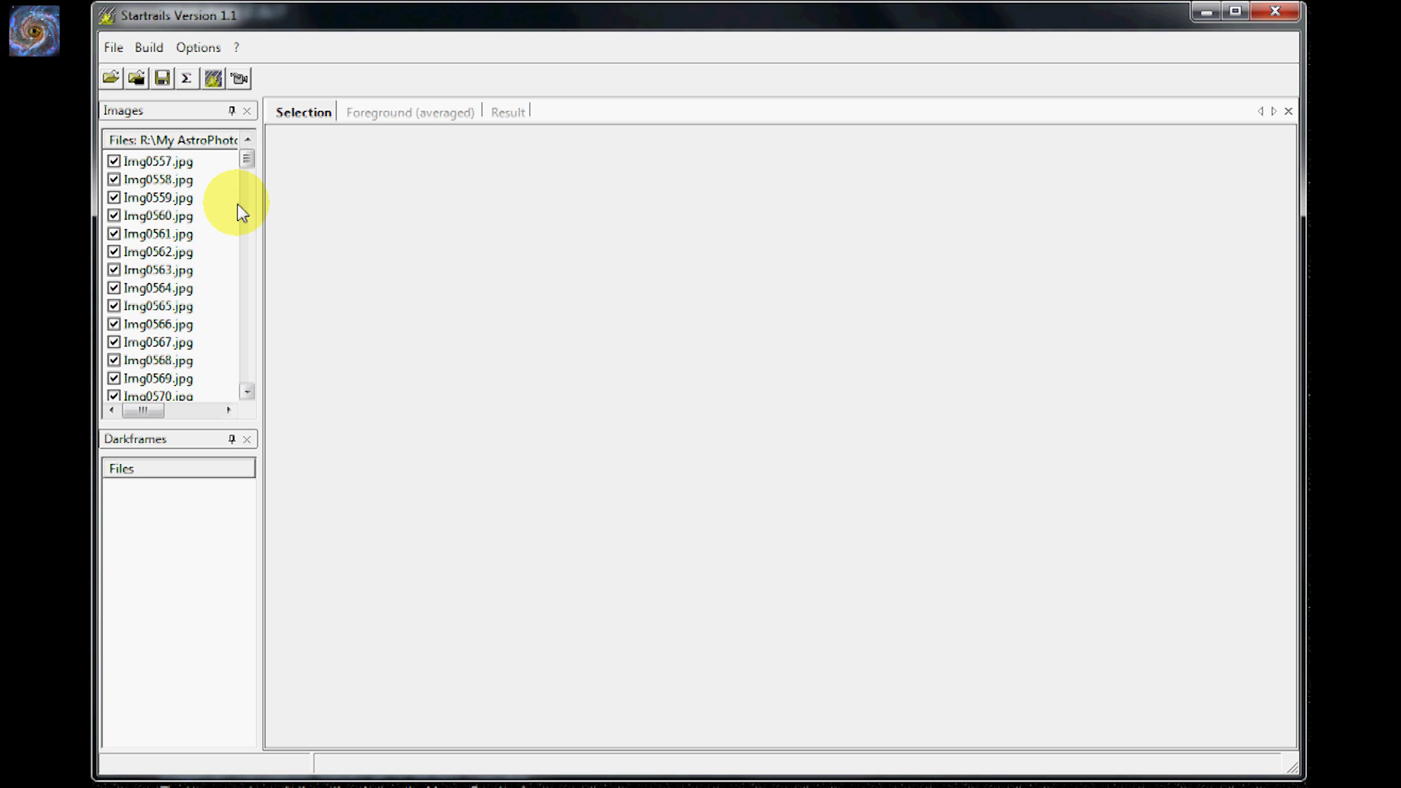
pyautogui.click(214, 78)
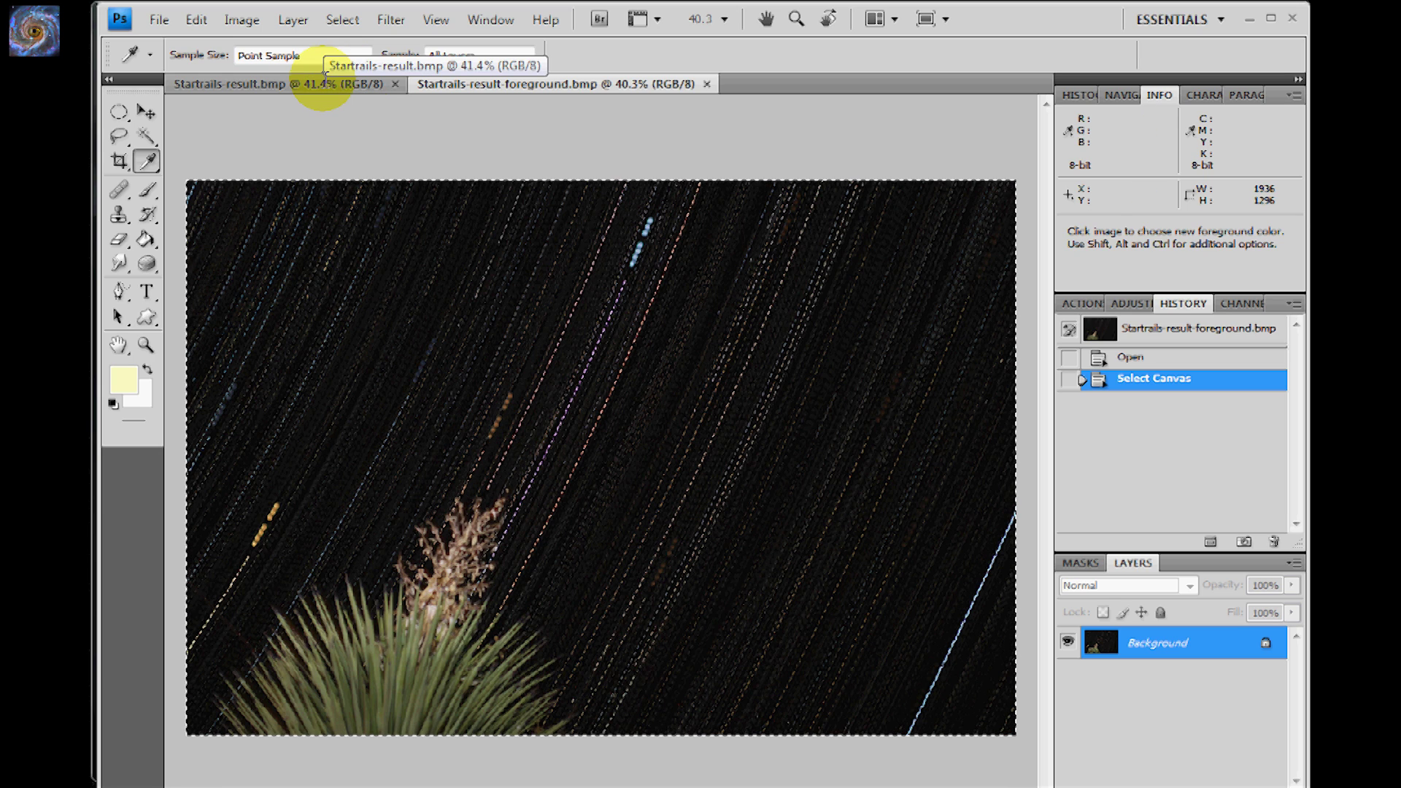
# - Copy the entire foreground image and paste it onto a new layer in the star-trail result
pyautogui.press('ctrl')
pyautogui.hotkey('ctrl', 'a')
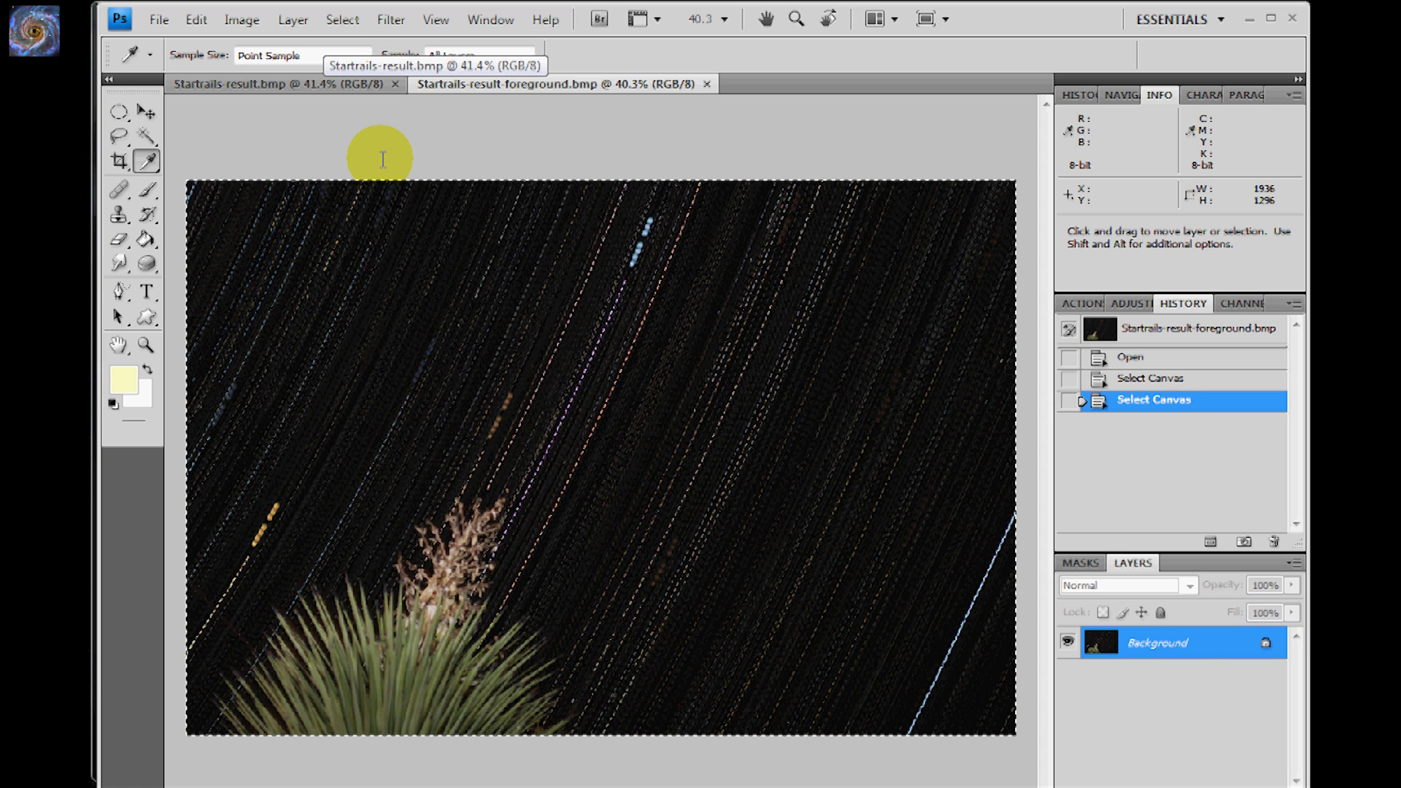
pyautogui.click(354, 83)
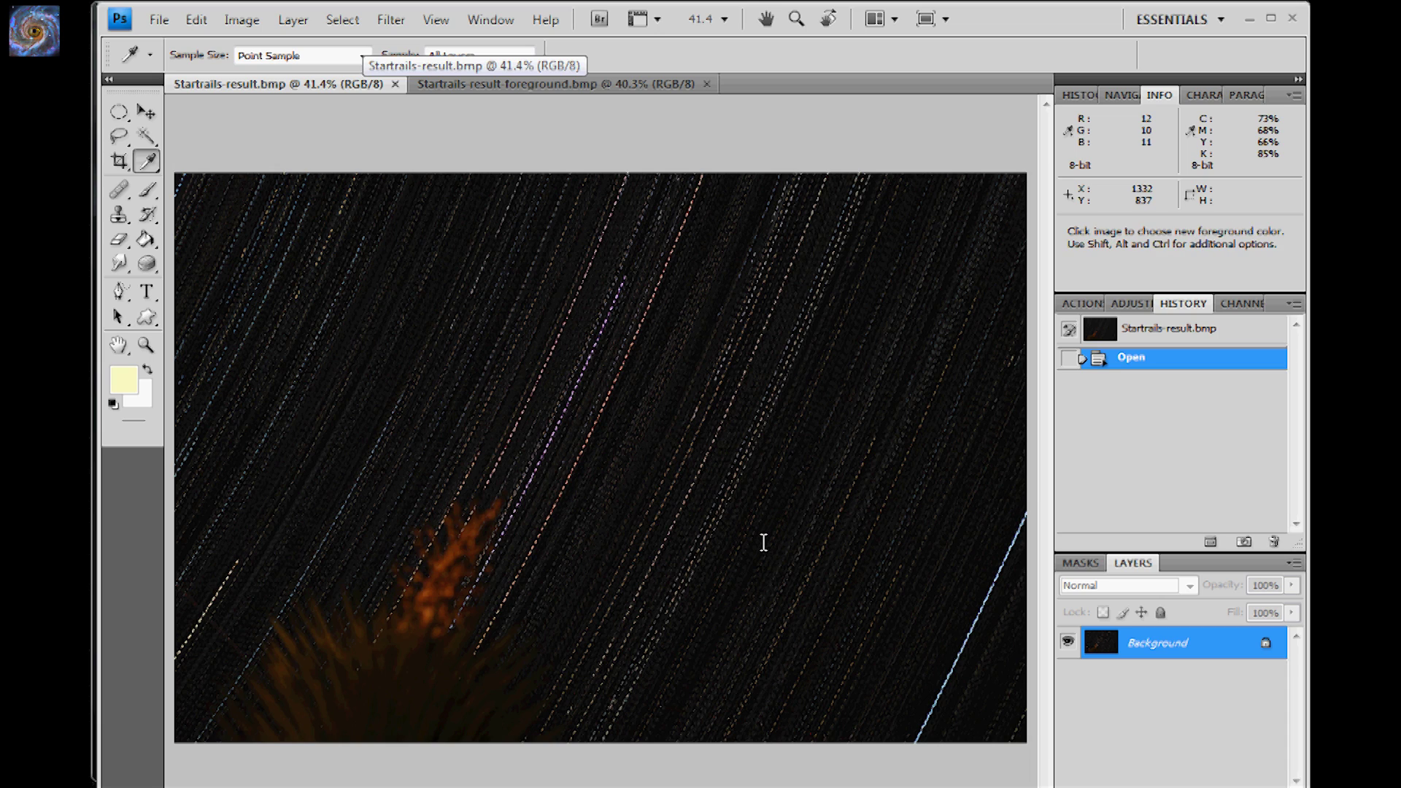
pyautogui.press('ctrl')
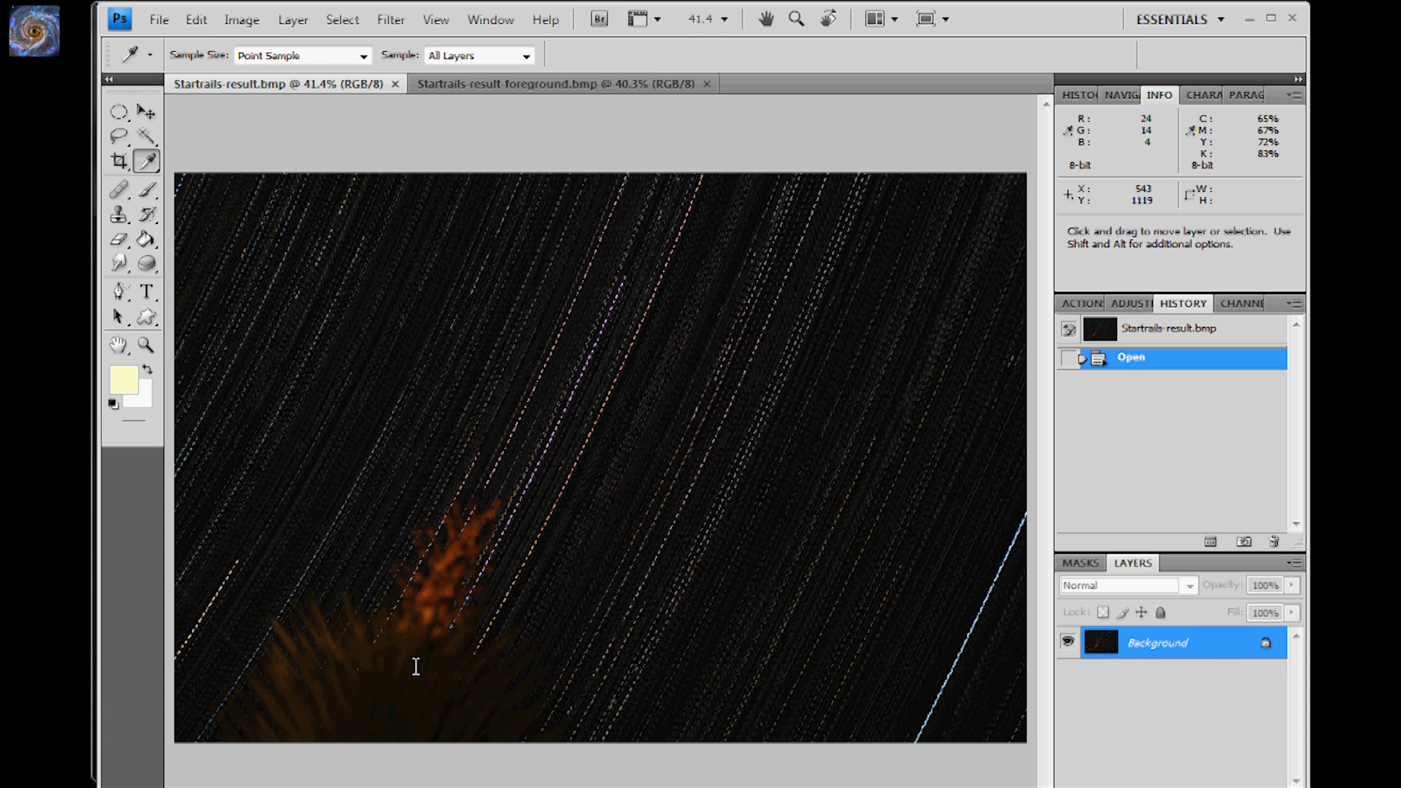
pyautogui.hotkey('ctrl', 'alt', 'shift', 'n')
pyautogui.hotkey('ctrl', 'v')
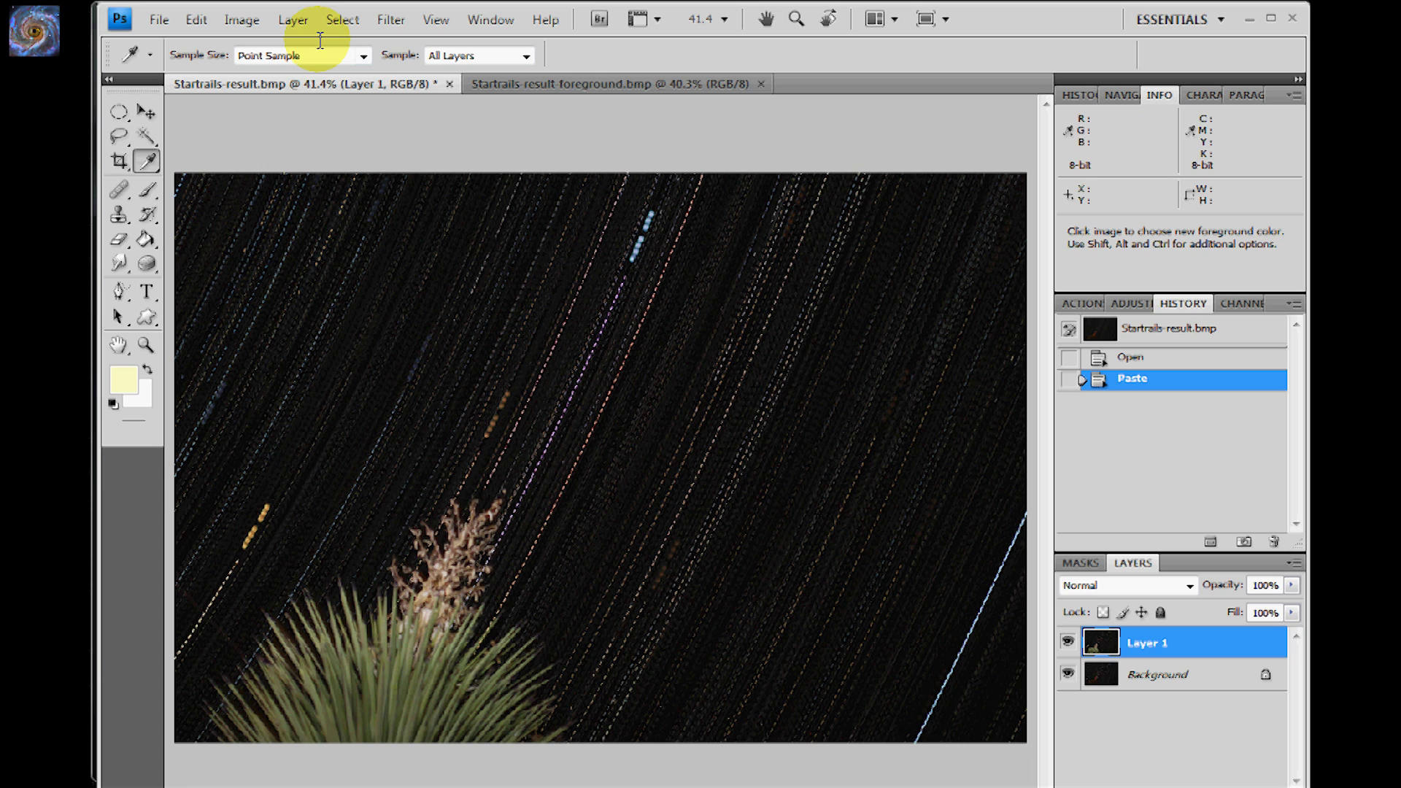
# - Add a Hide All layer mask to the pasted layer and brush the yucca top back in
pyautogui.click(291, 20)
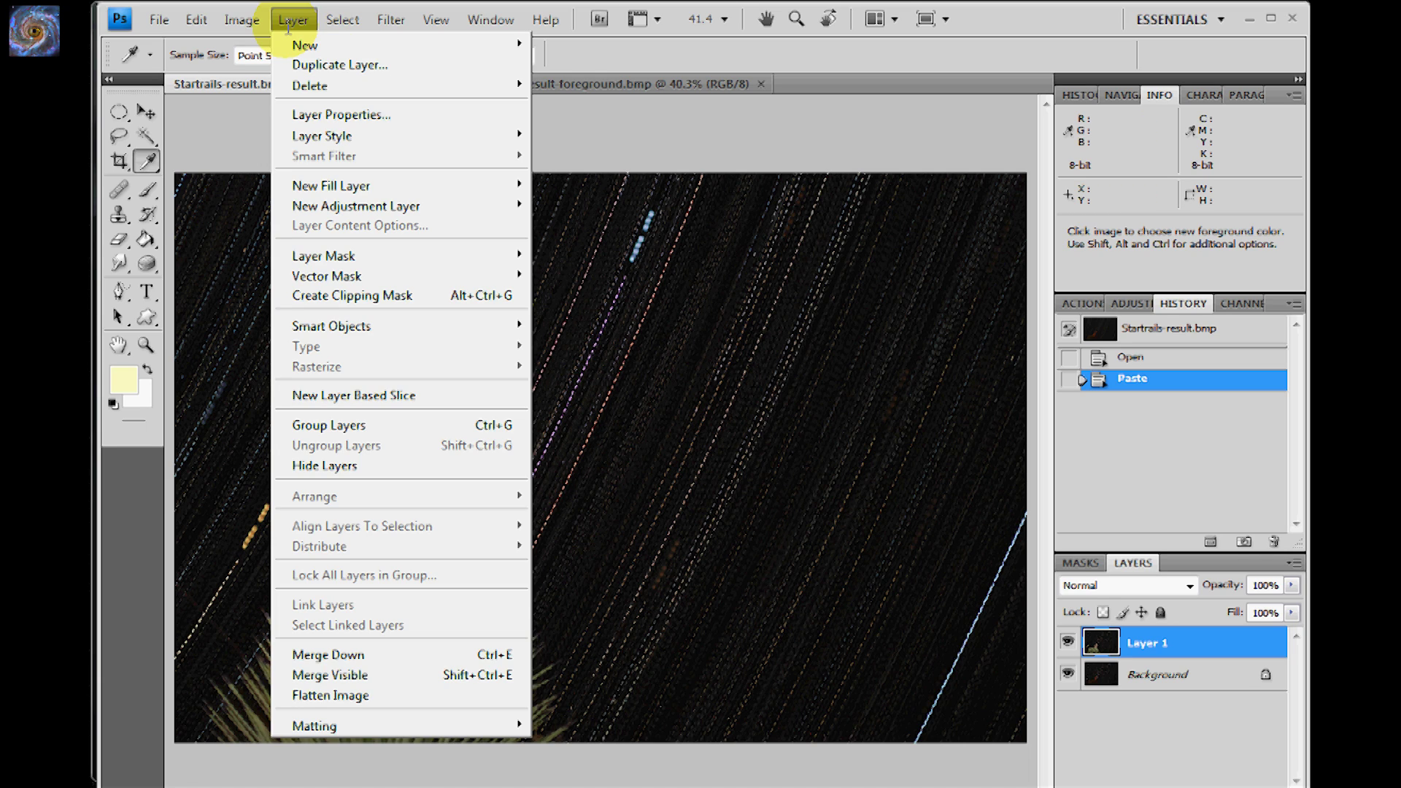
pyautogui.moveTo(324, 255)
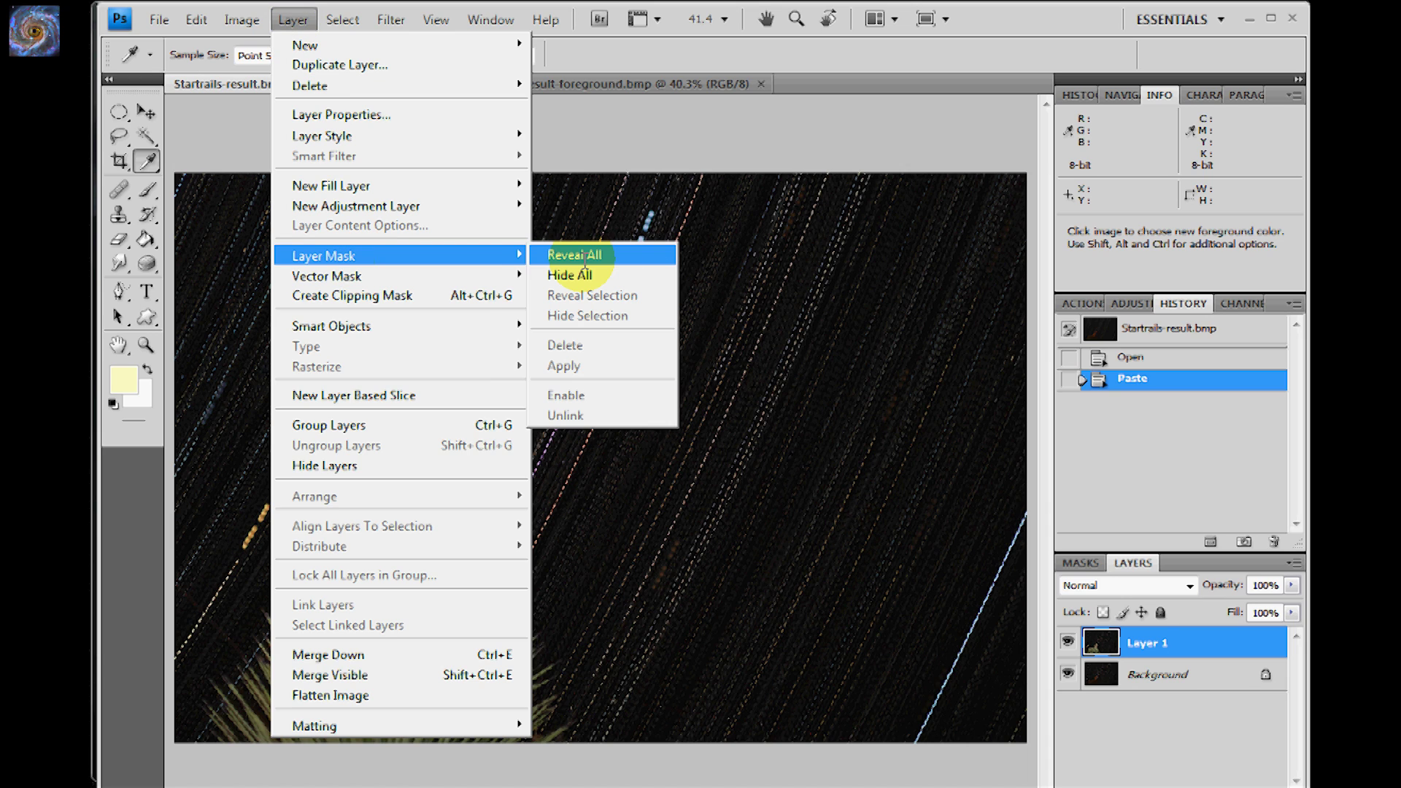
pyautogui.click(582, 274)
pyautogui.click(462, 168)
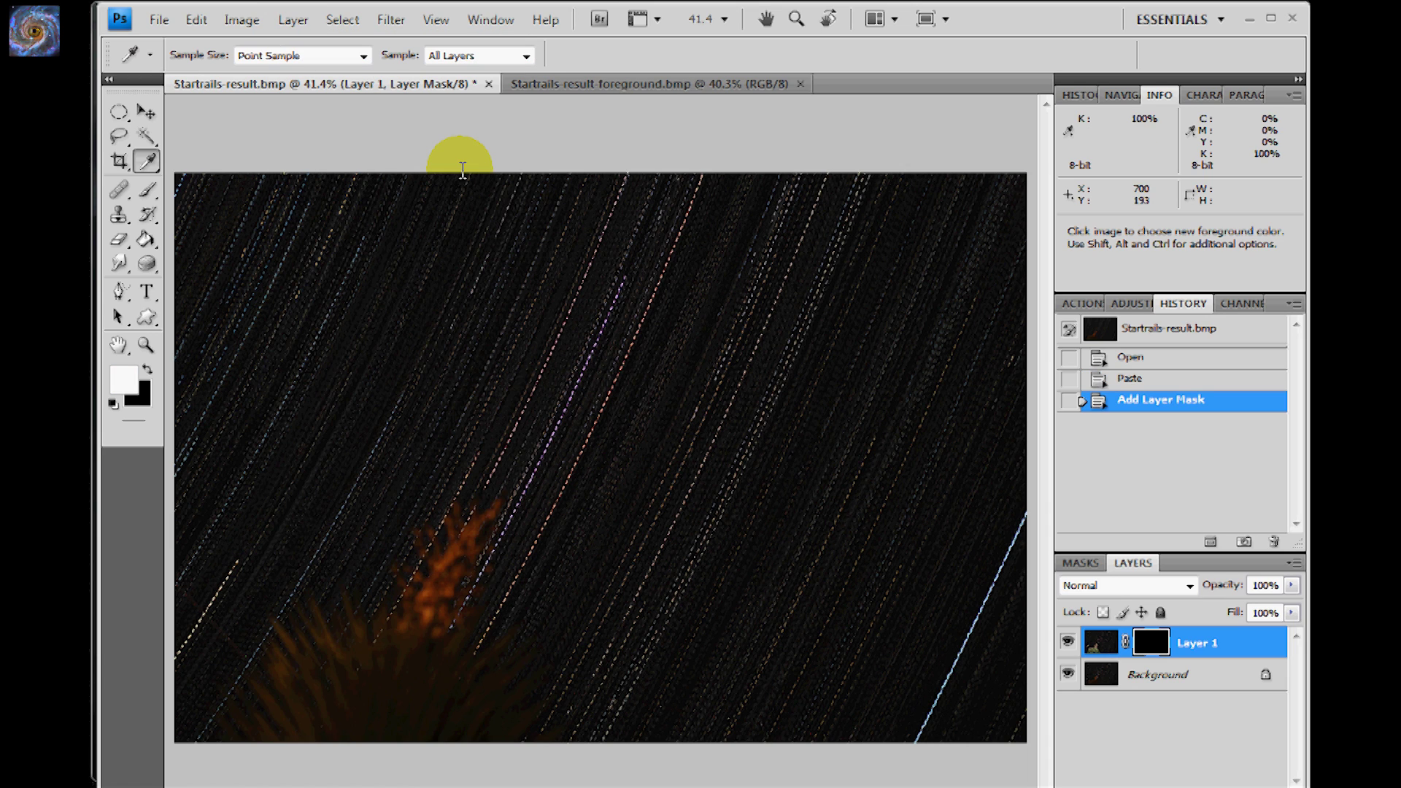
pyautogui.click(148, 190)
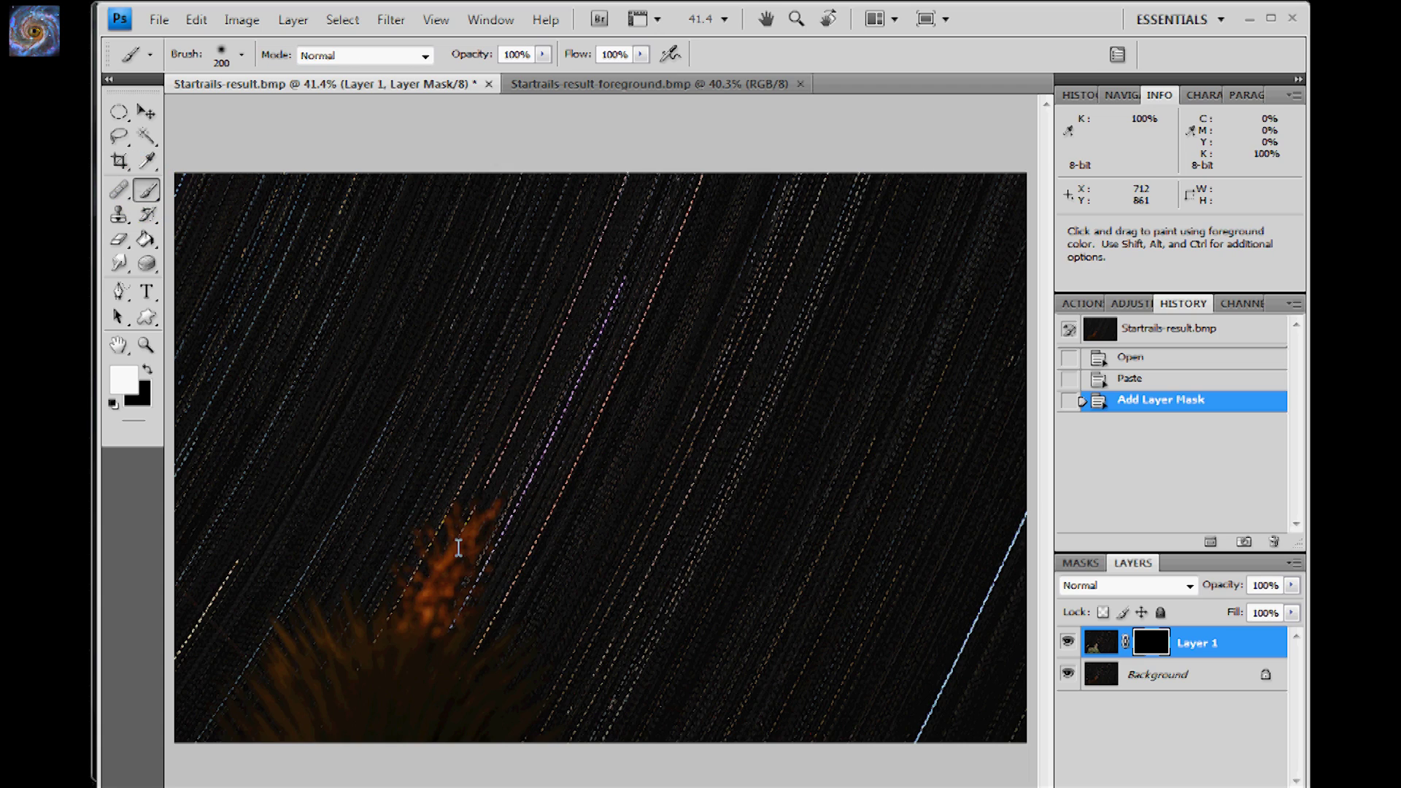
pyautogui.moveTo(459, 548)
pyautogui.mouseDown()
pyautogui.moveTo(442, 528)
pyautogui.moveTo(503, 521)
pyautogui.moveTo(431, 593)
pyautogui.moveTo(337, 632)
pyautogui.moveTo(457, 727)
pyautogui.moveTo(427, 733)
pyautogui.moveTo(262, 636)
pyautogui.mouseUp()
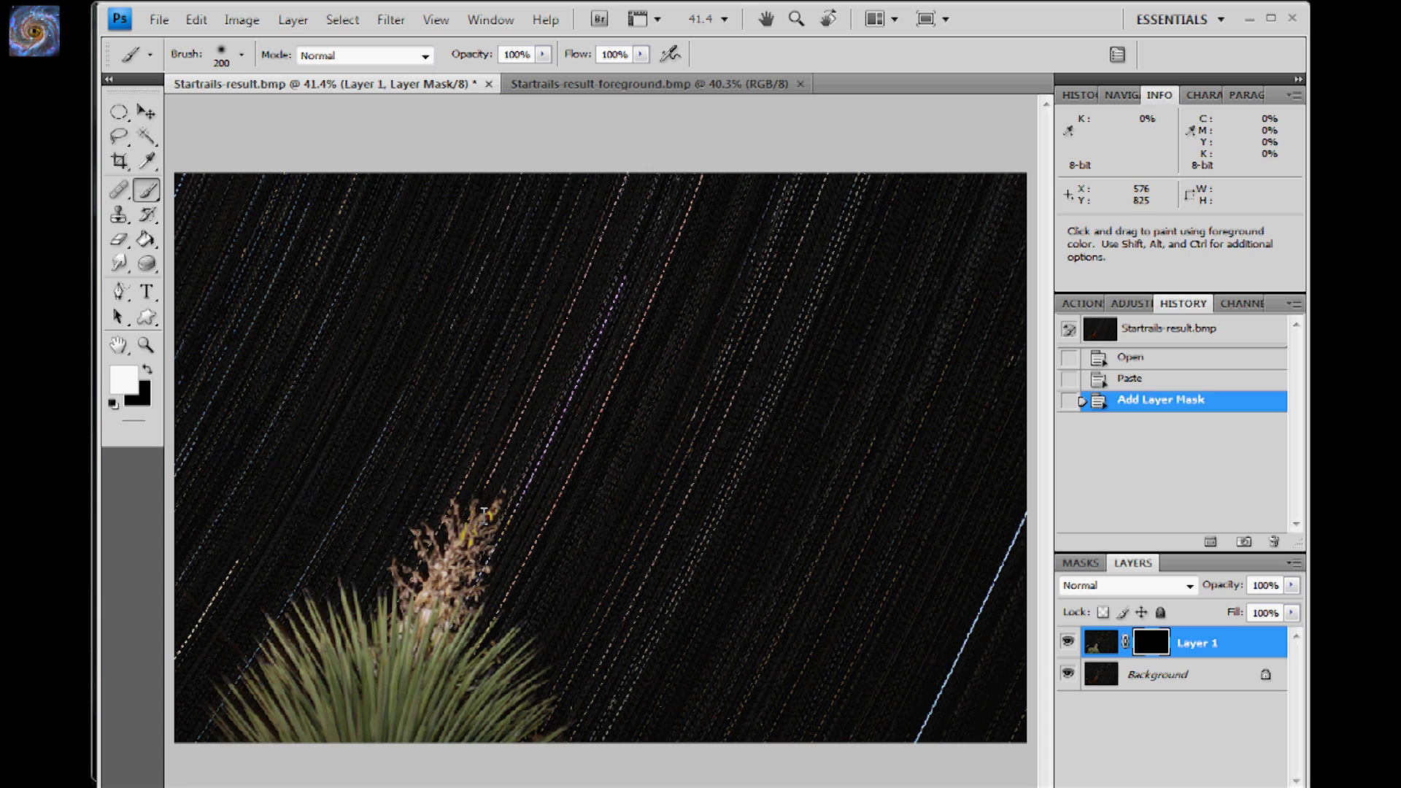
# - Brush the remaining yucca leaves into the mask, down to the bottom edge
pyautogui.moveTo(532, 706); pyautogui.dragTo(234, 751)
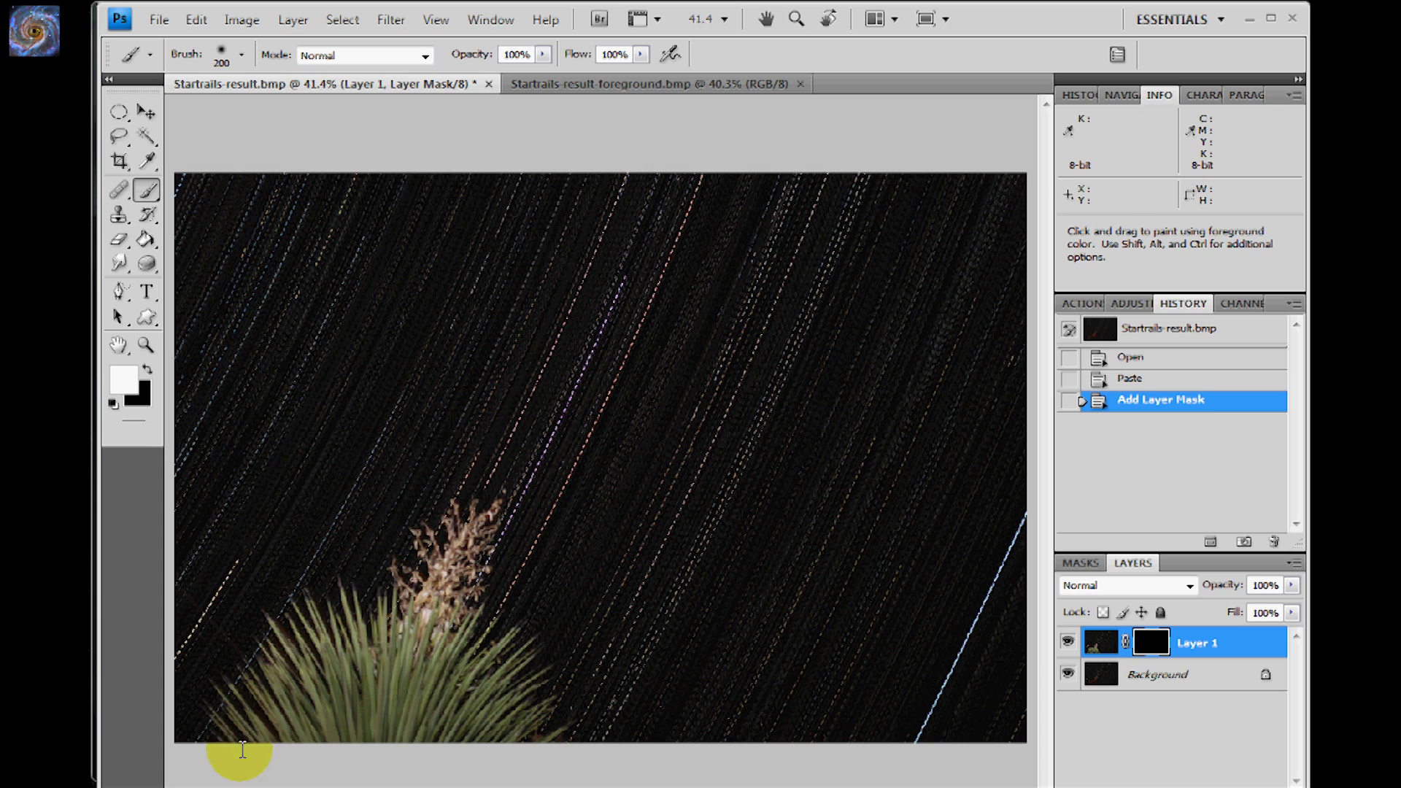